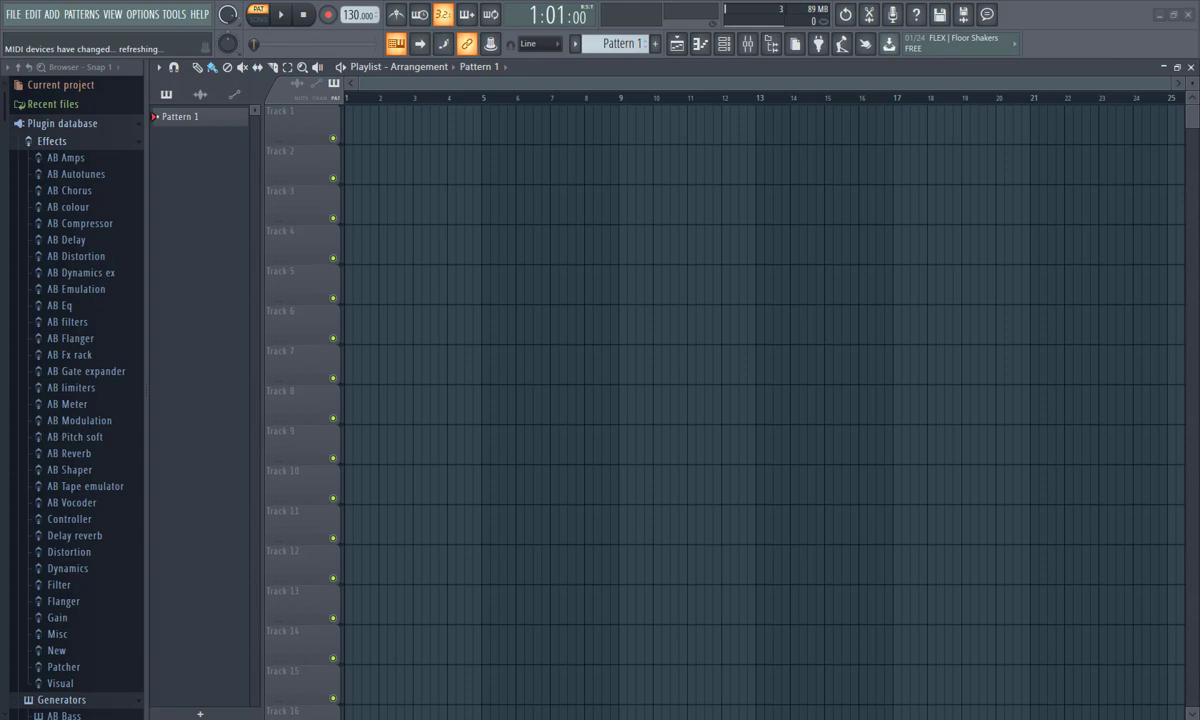
- Open the MIDI input and output device settings and move the settings window slightly
{"action": "left_click", "coordinate": [142, 14]}
{"action": "left_click", "coordinate": [170, 50]}
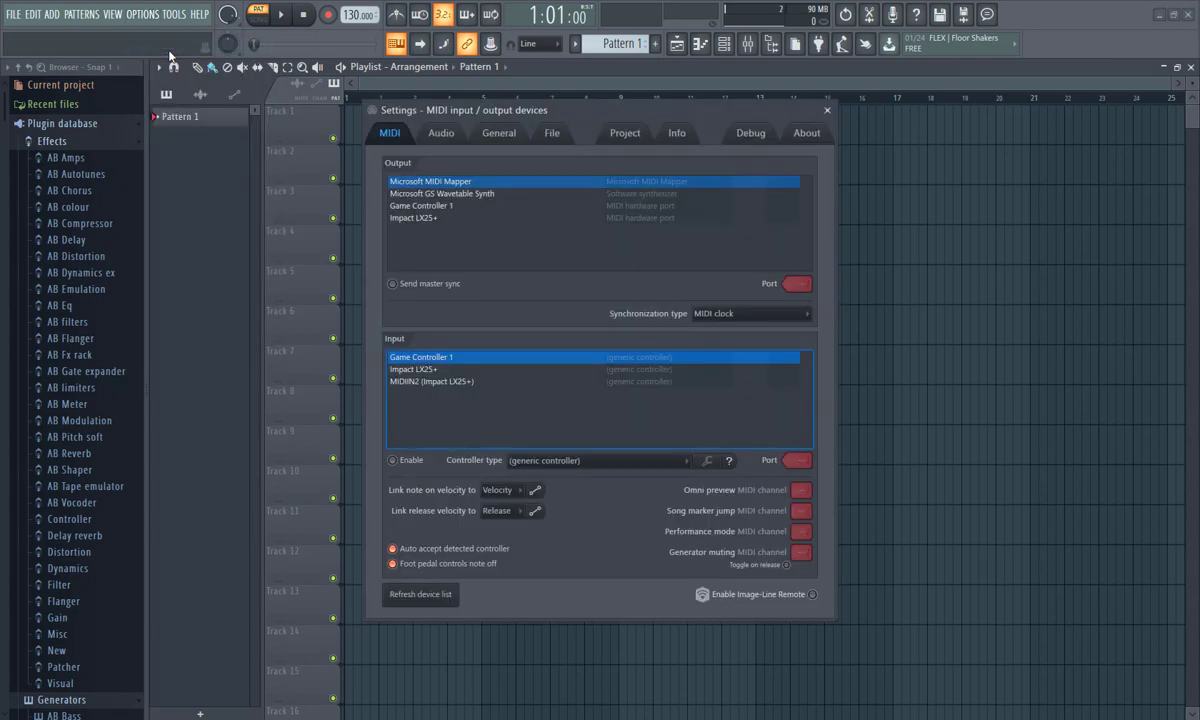
{"action": "left_click_drag", "start_coordinate": [543, 108], "coordinate": [511, 82]}
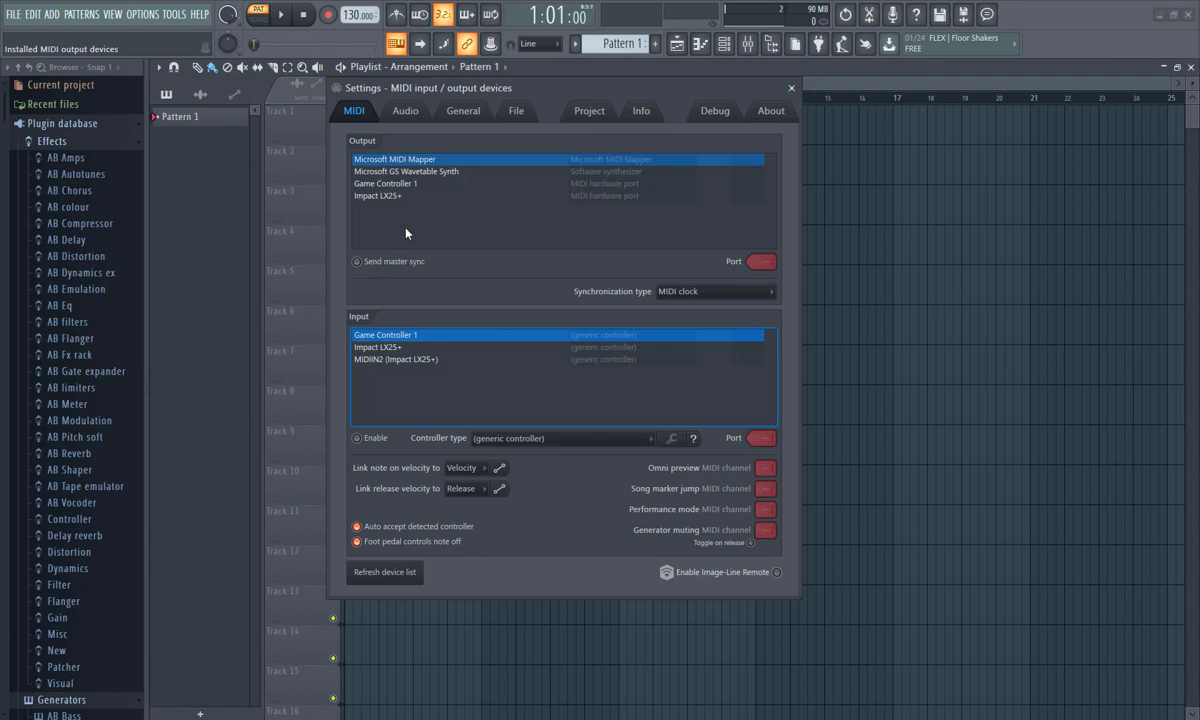
- Turn on Send master sync for the Impact LX25+ output device and set its port to 100
{"action": "left_click", "coordinate": [397, 184]}
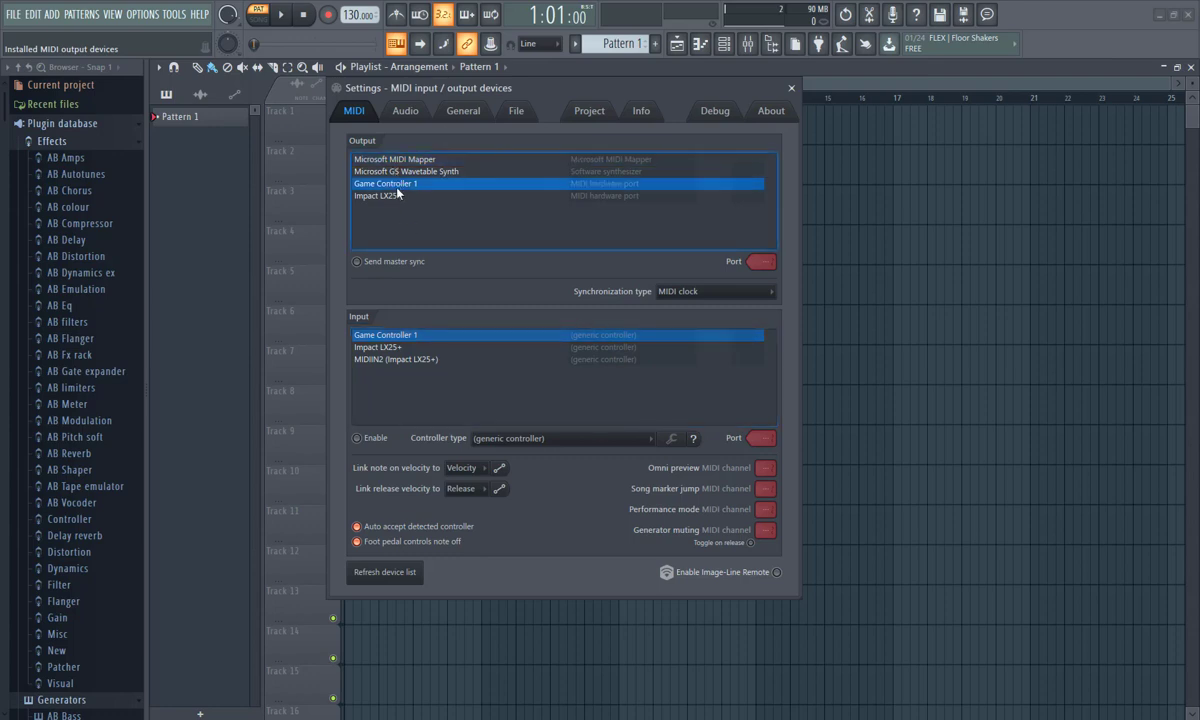
{"action": "left_click", "coordinate": [386, 197]}
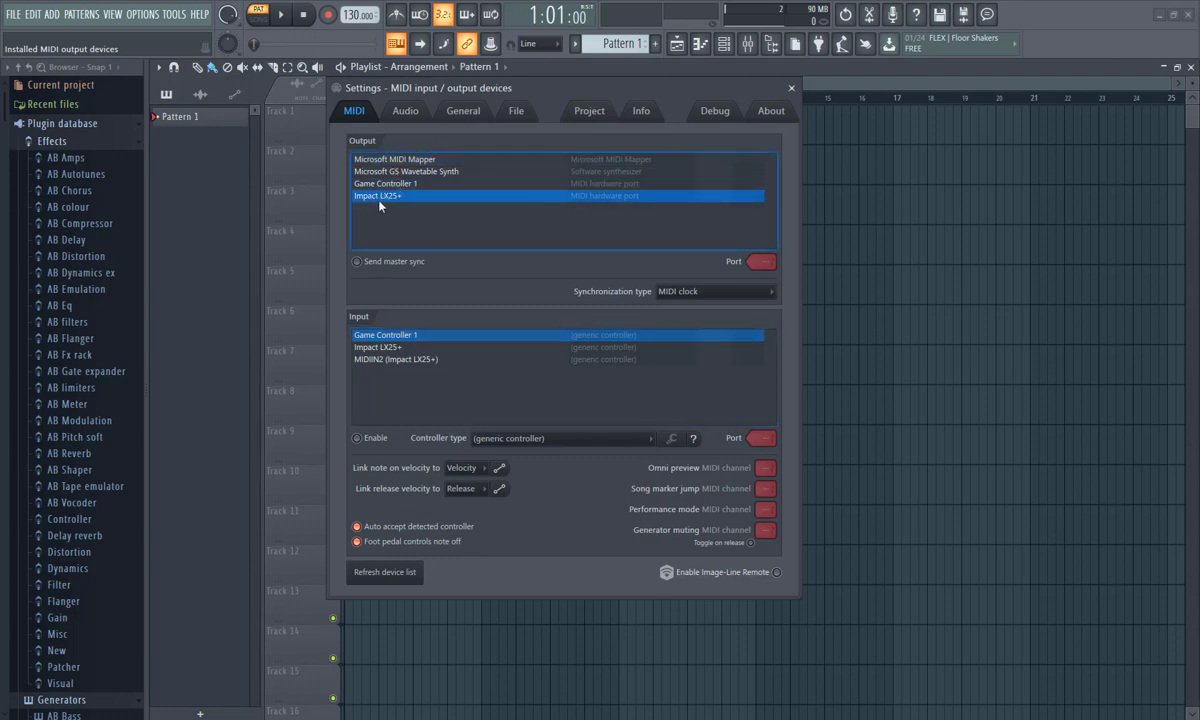
{"action": "left_click", "coordinate": [388, 348]}
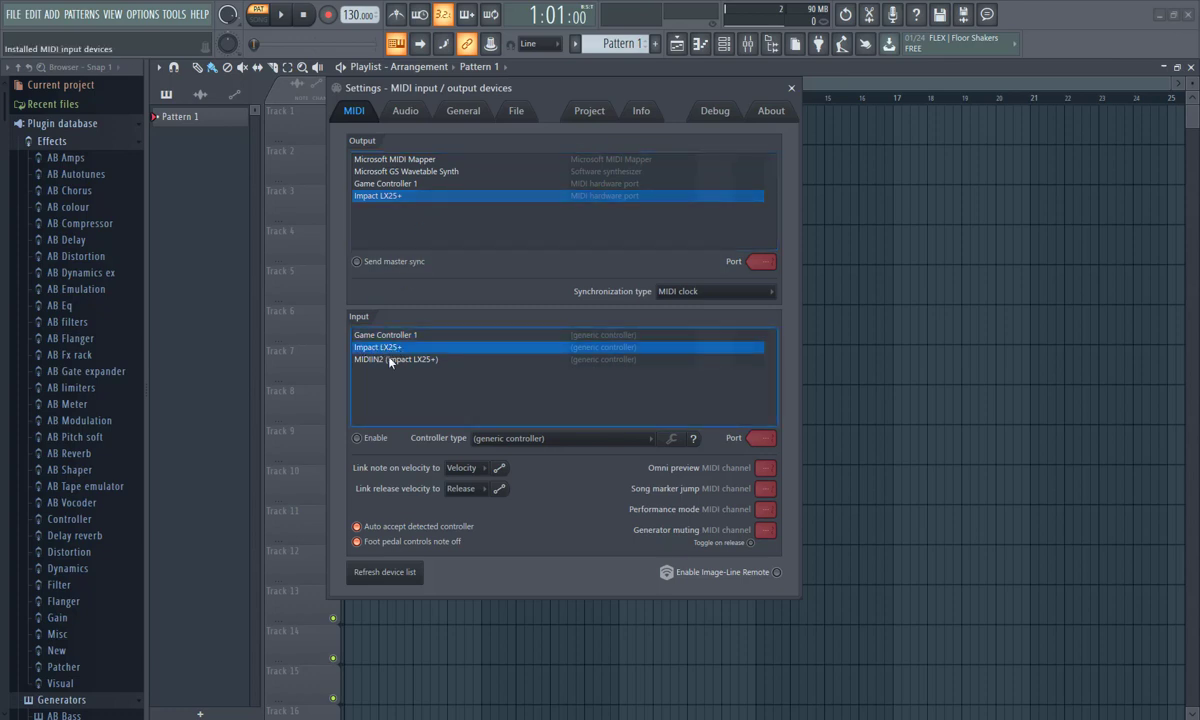
{"action": "left_click", "coordinate": [381, 362]}
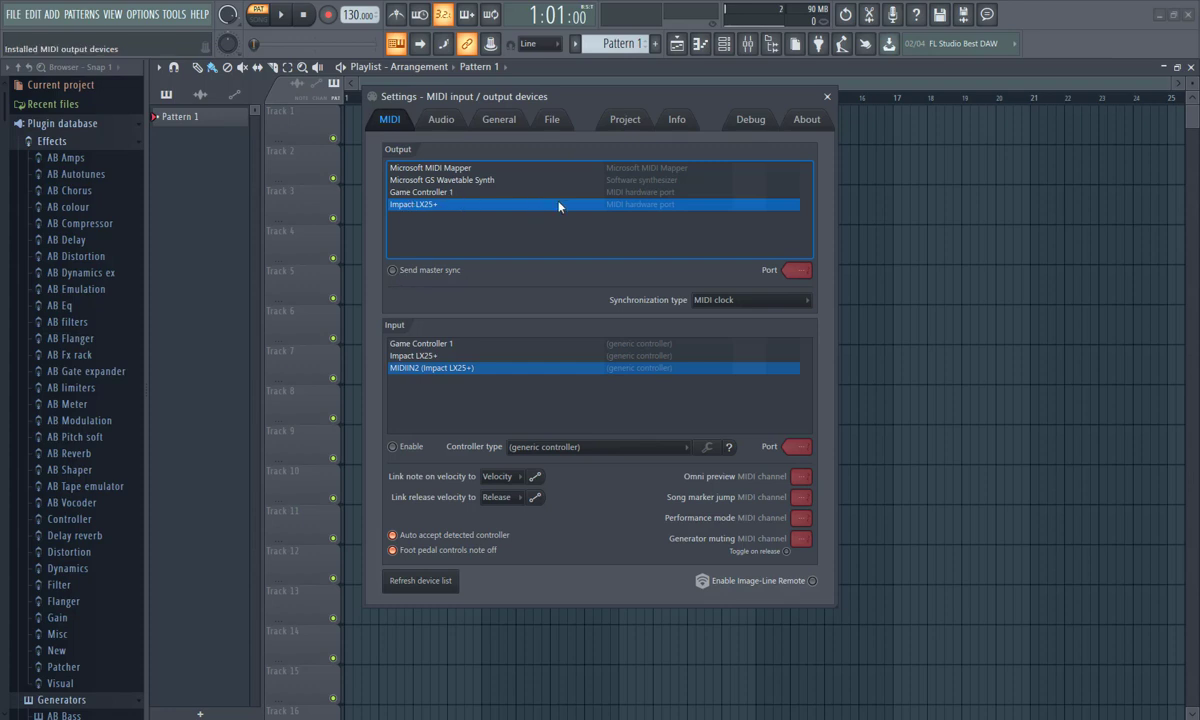
{"action": "left_click", "coordinate": [394, 271]}
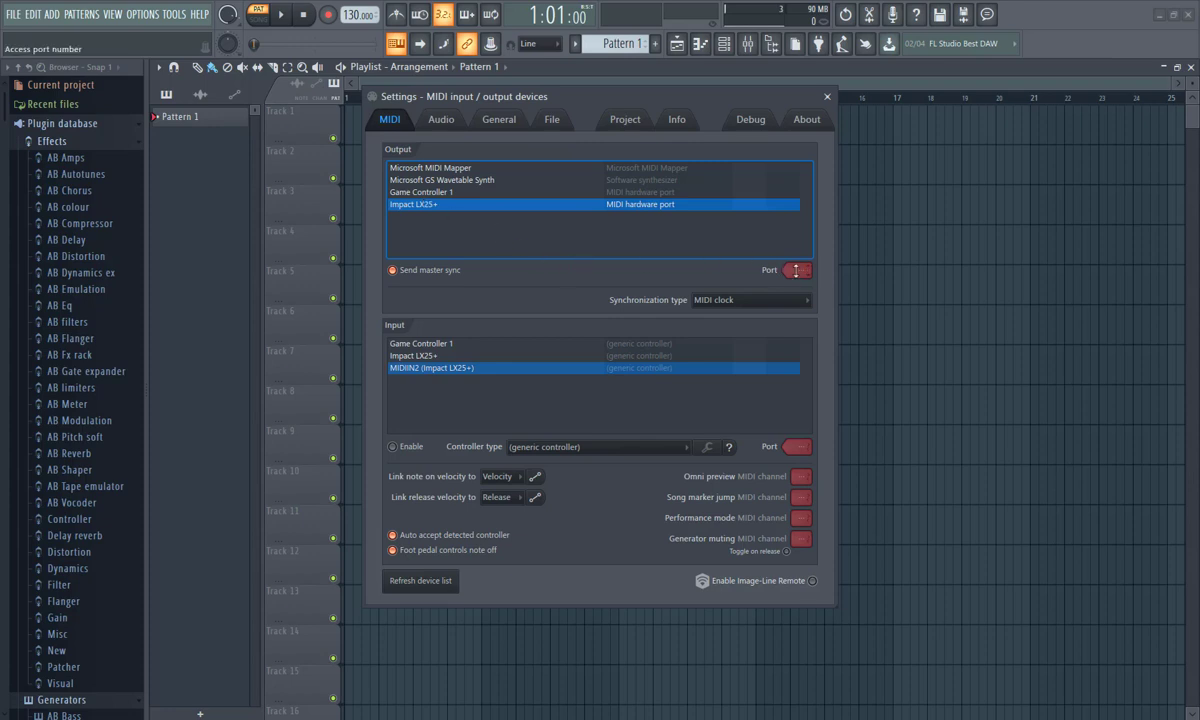
{"action": "scroll", "coordinate": [801, 270], "scroll_direction": "up", "scroll_amount": 1}
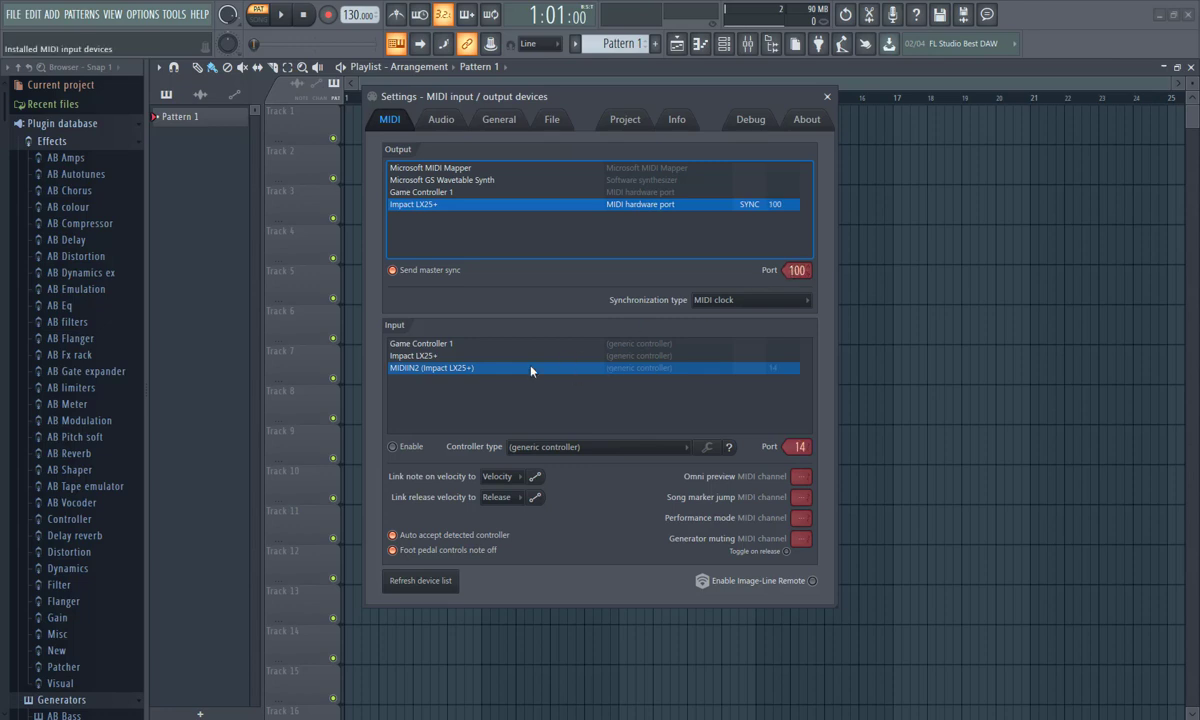
- Enable the MIDIIN2 (Impact LX25+) input on port 100 with the Nektar Impact series controller type
{"action": "left_click", "coordinate": [417, 356]}
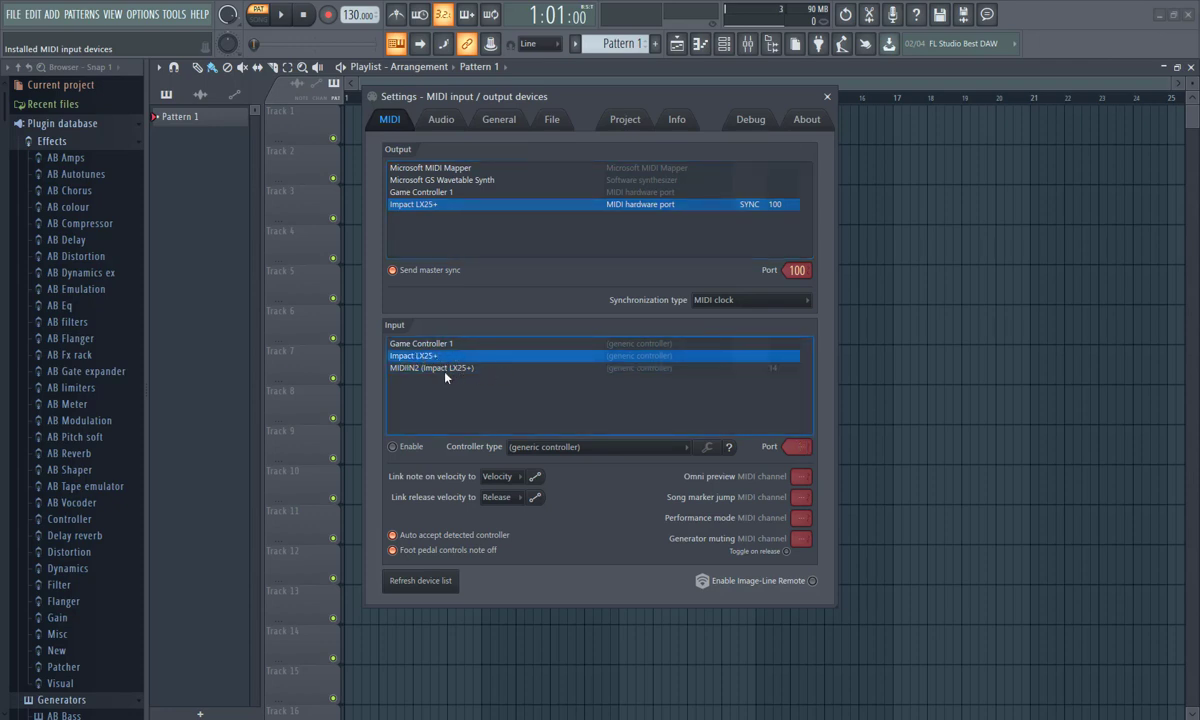
{"action": "left_click", "coordinate": [420, 369]}
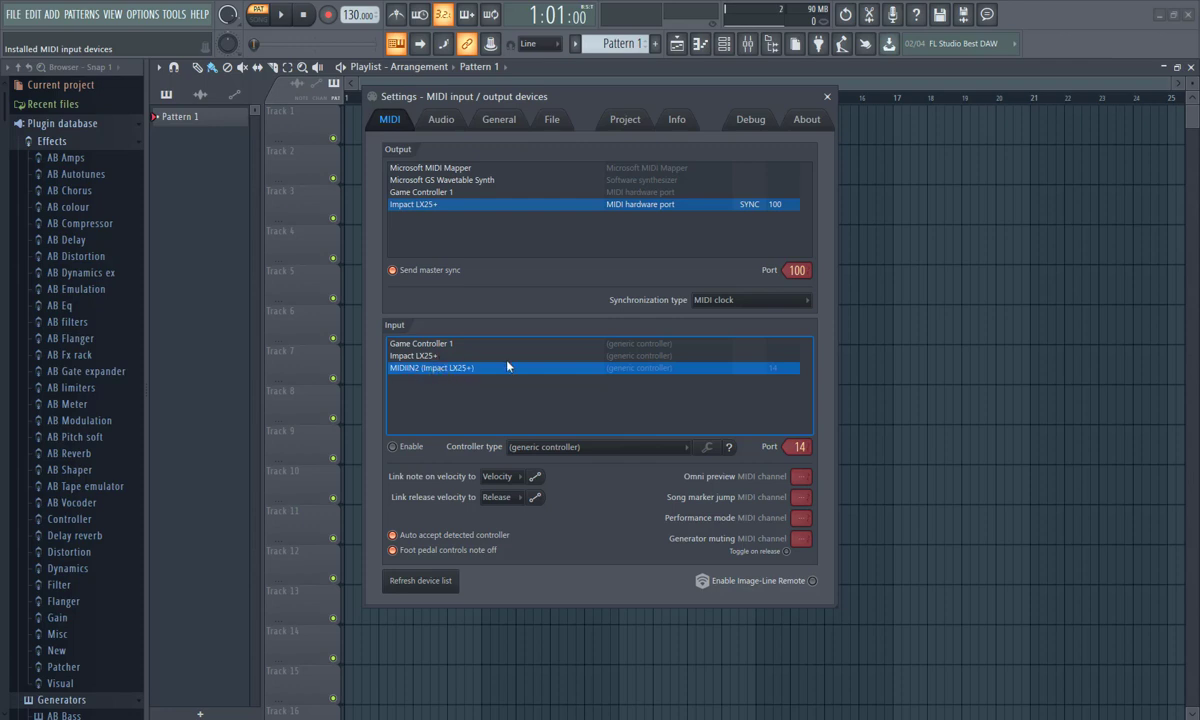
{"action": "left_click", "coordinate": [392, 446]}
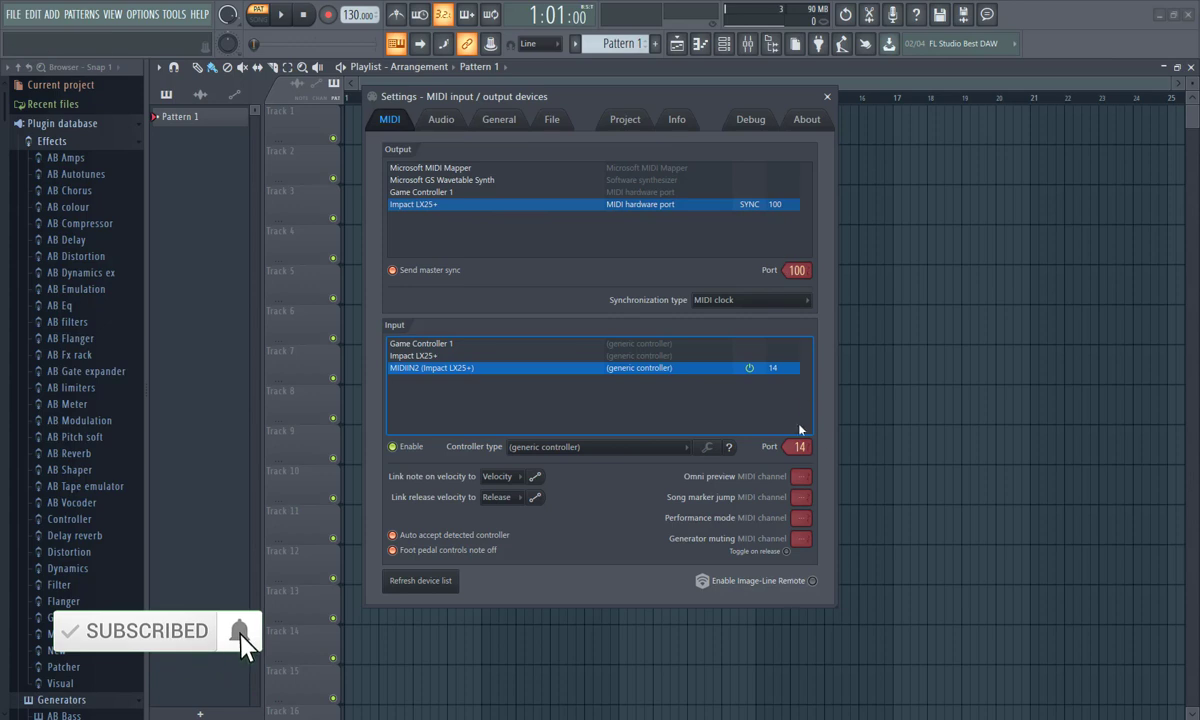
{"action": "left_click_drag", "start_coordinate": [799, 448], "coordinate": [714, 331]}
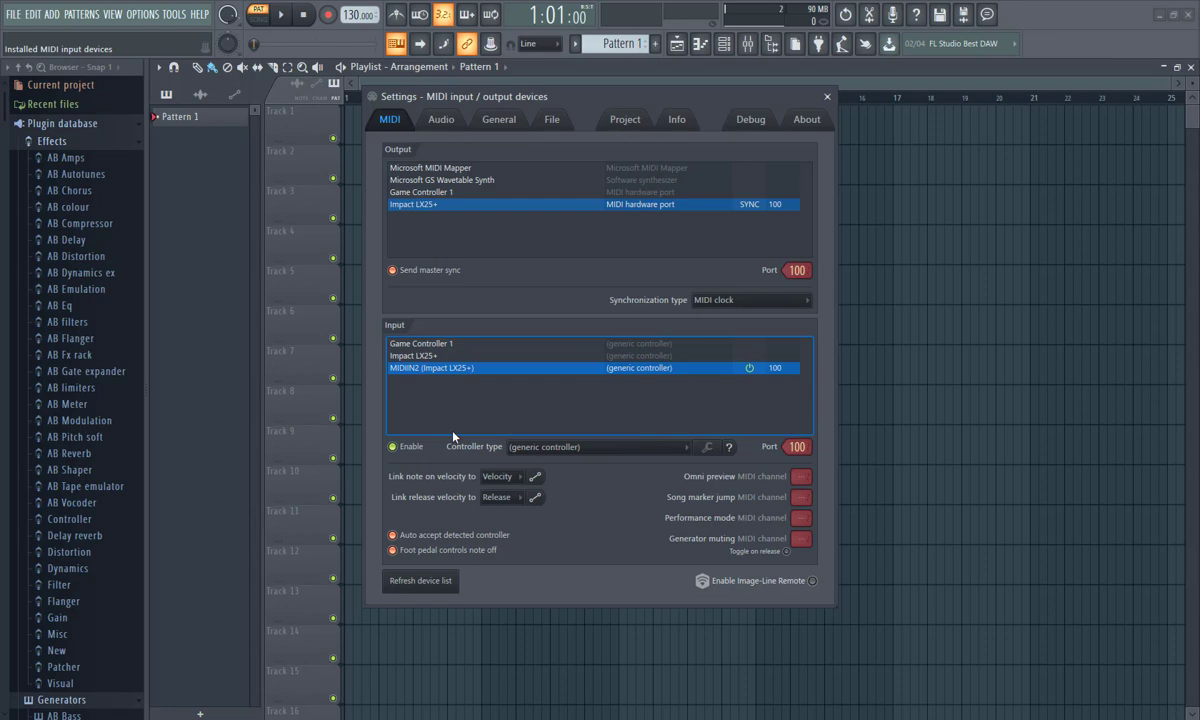
{"action": "left_click", "coordinate": [590, 450]}
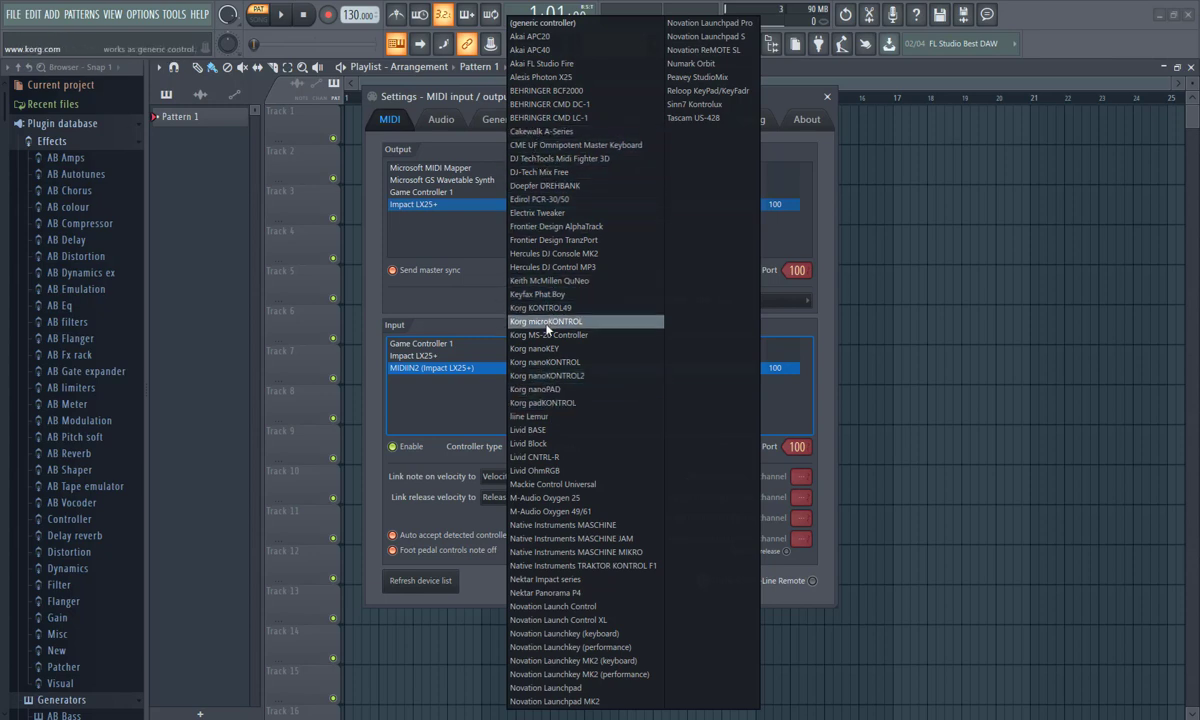
{"action": "left_click", "coordinate": [567, 582]}
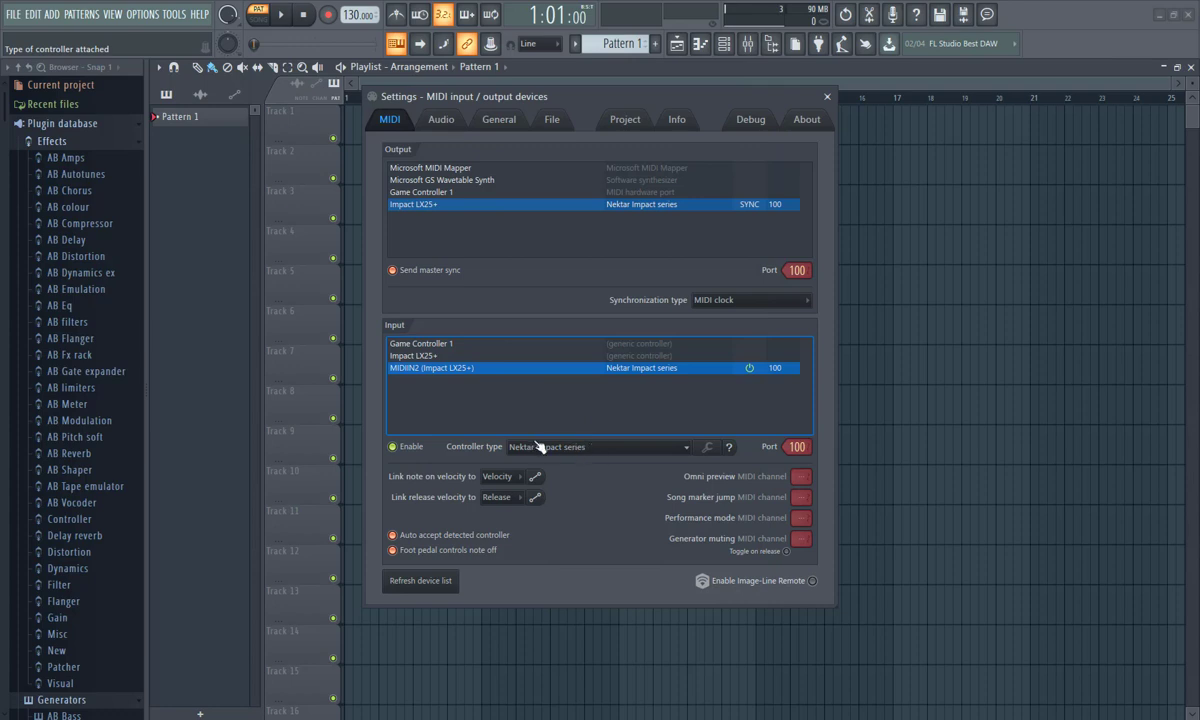
- Enable the Impact LX25+ input with the Nektar Impact series controller type and set its port to 100
{"action": "left_click", "coordinate": [430, 356]}
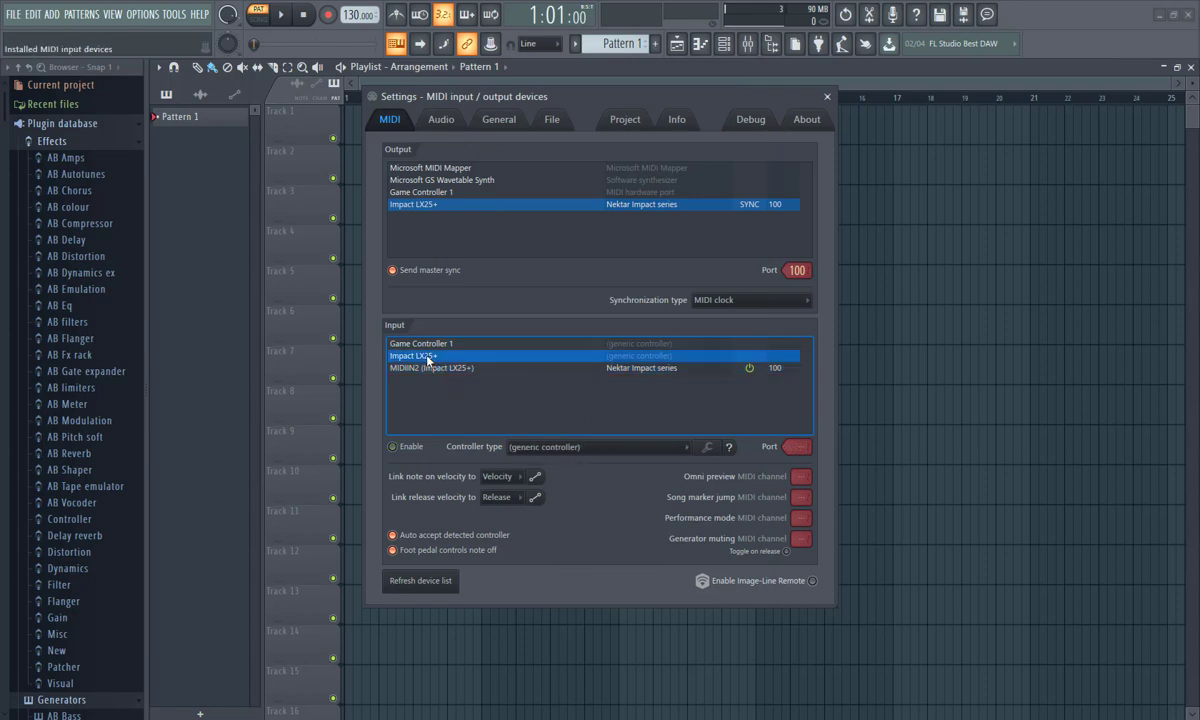
{"action": "left_click", "coordinate": [396, 447]}
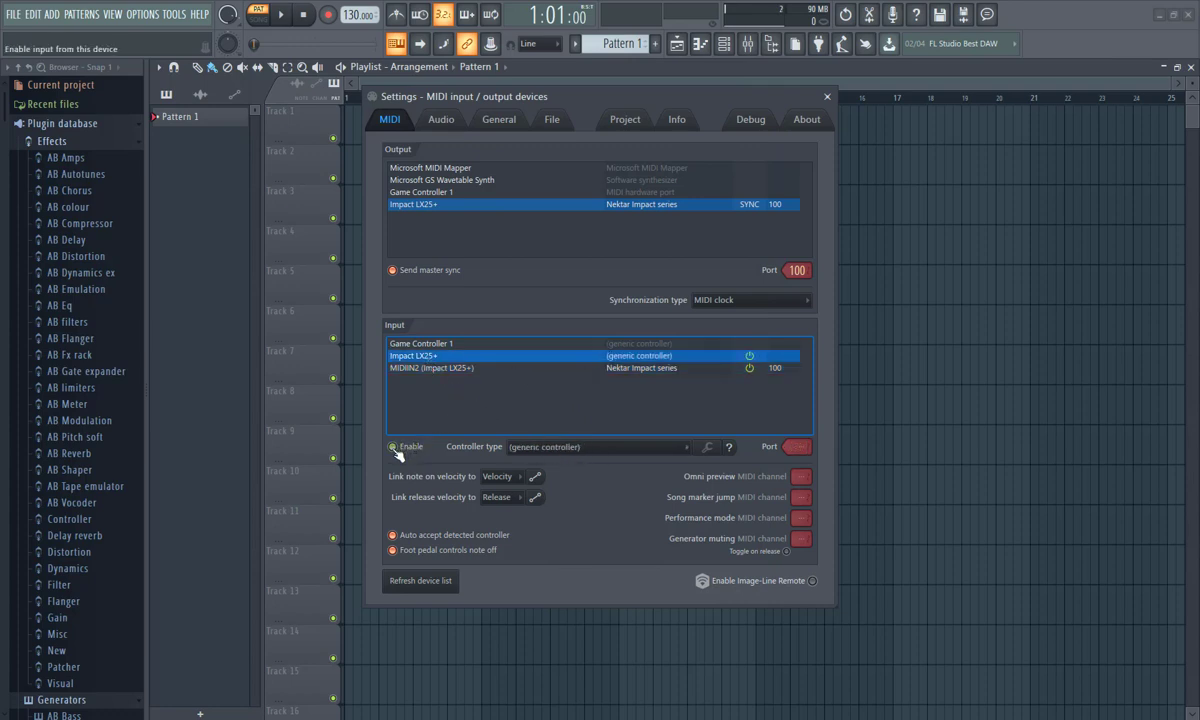
{"action": "left_click", "coordinate": [651, 454]}
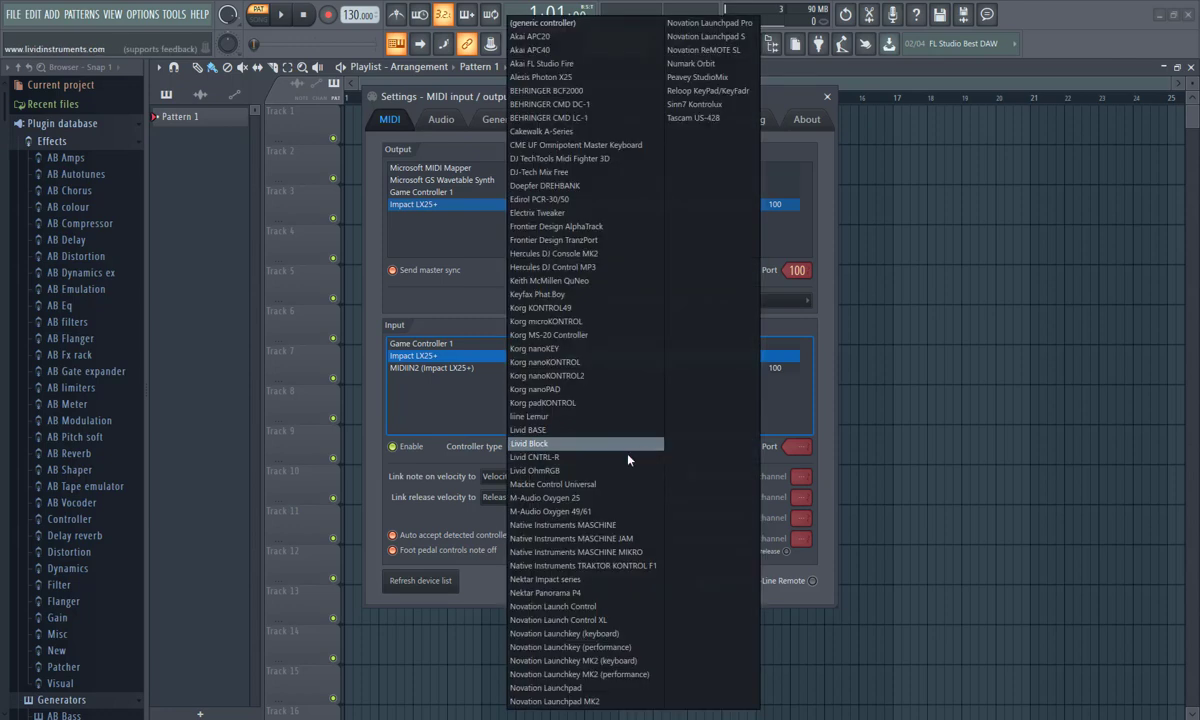
{"action": "left_click", "coordinate": [555, 579]}
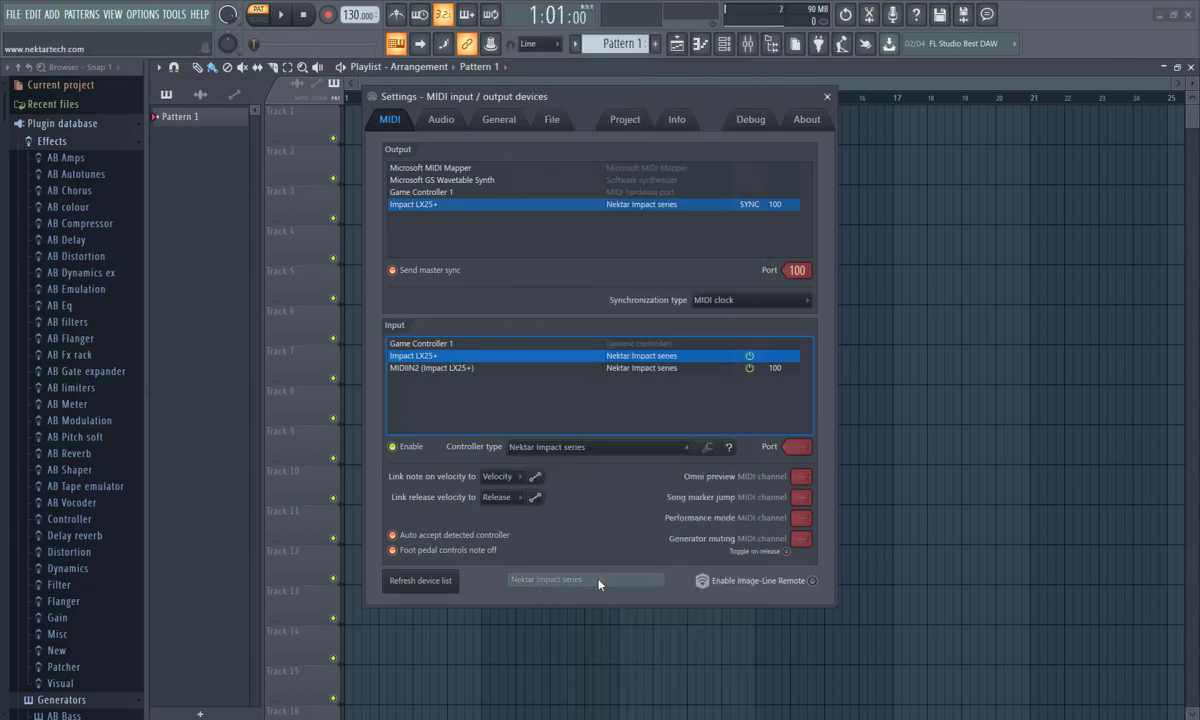
{"action": "left_click_drag", "start_coordinate": [796, 447], "coordinate": [796, 342]}
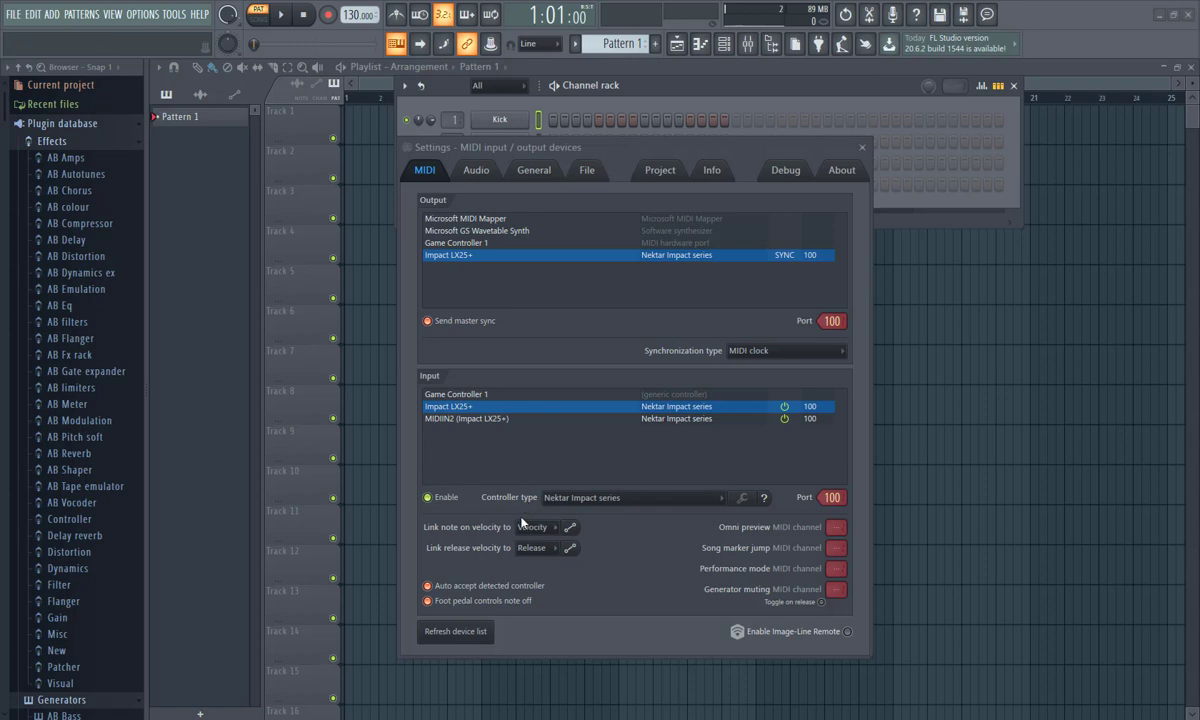
- Try bending the note on velocity curve strongly upward and downward, and reset the mapping
{"action": "left_click", "coordinate": [570, 528]}
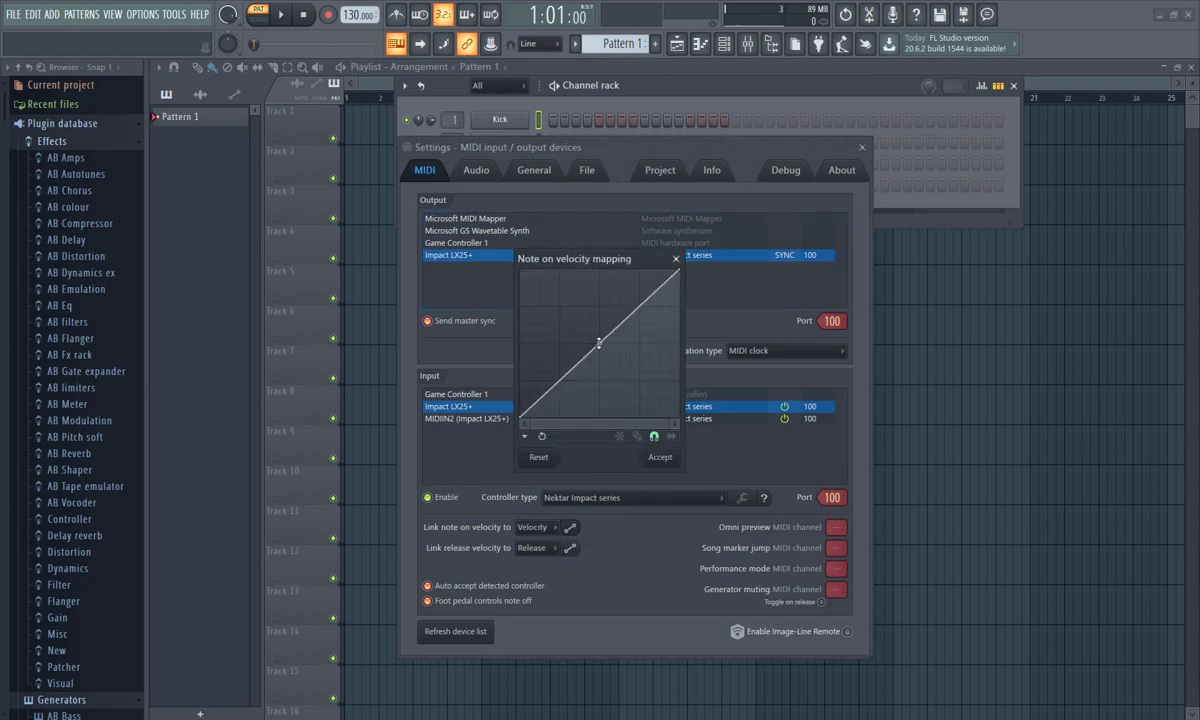
{"action": "left_click_drag", "start_coordinate": [599, 343], "coordinate": [598, 306]}
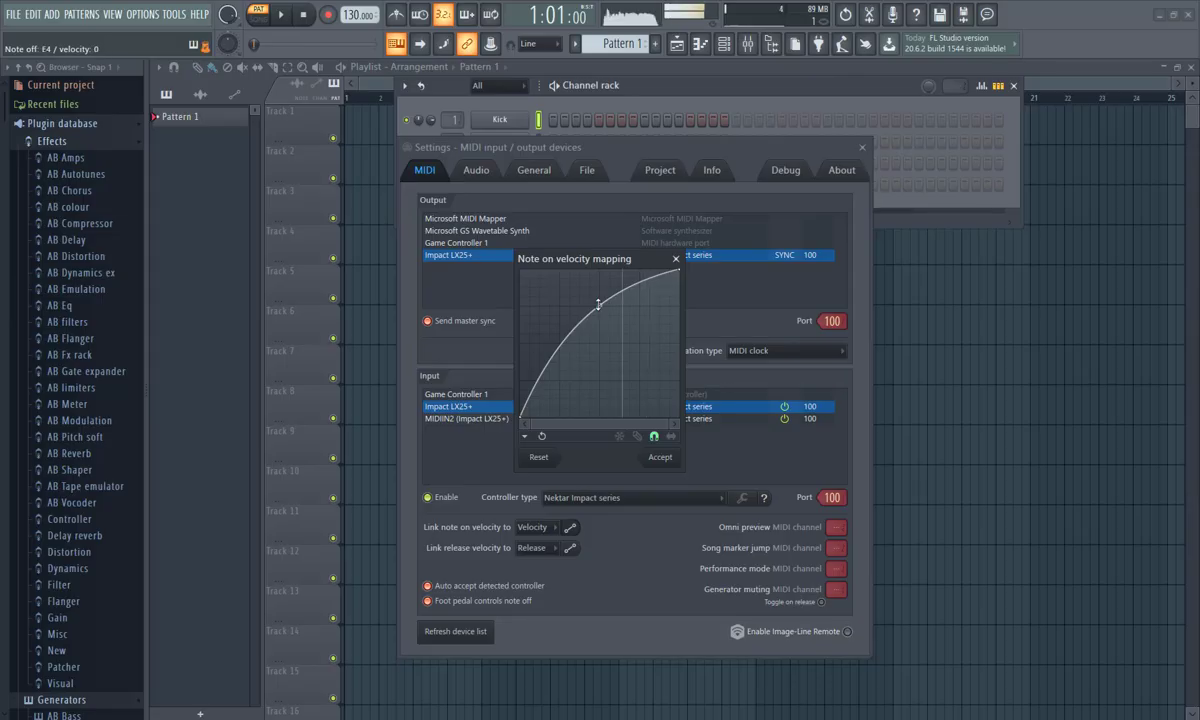
{"action": "left_click_drag", "start_coordinate": [599, 301], "coordinate": [599, 413]}
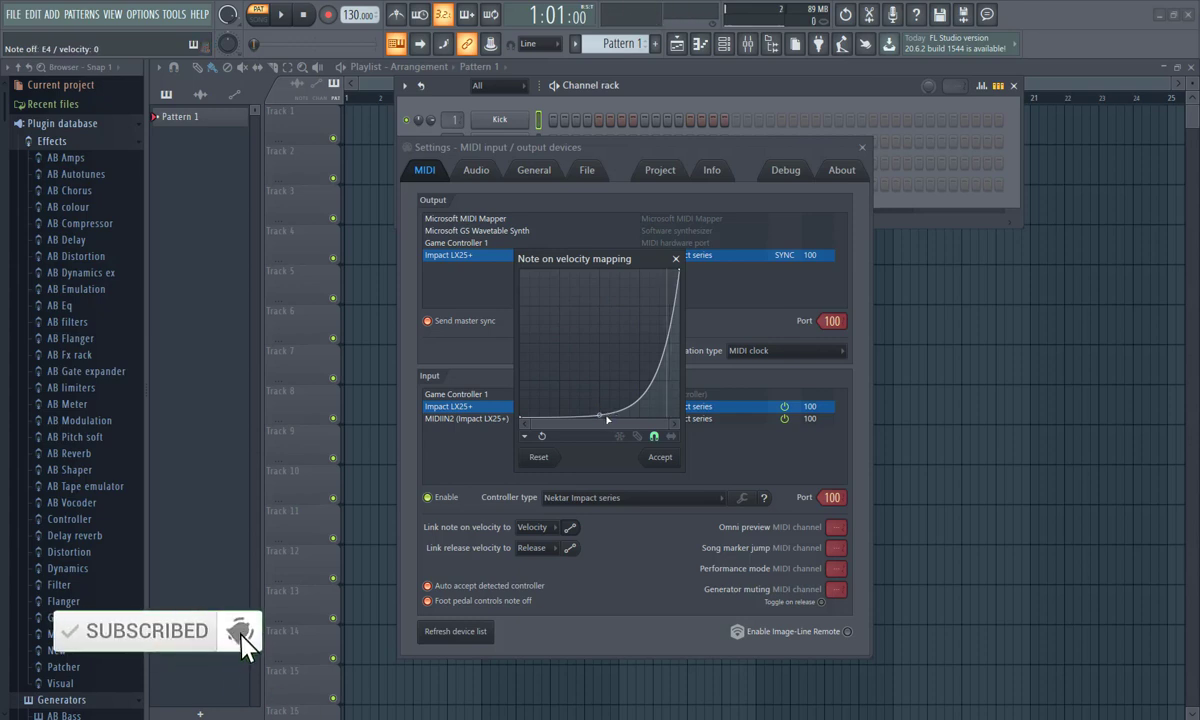
{"action": "left_click_drag", "start_coordinate": [606, 413], "coordinate": [597, 291]}
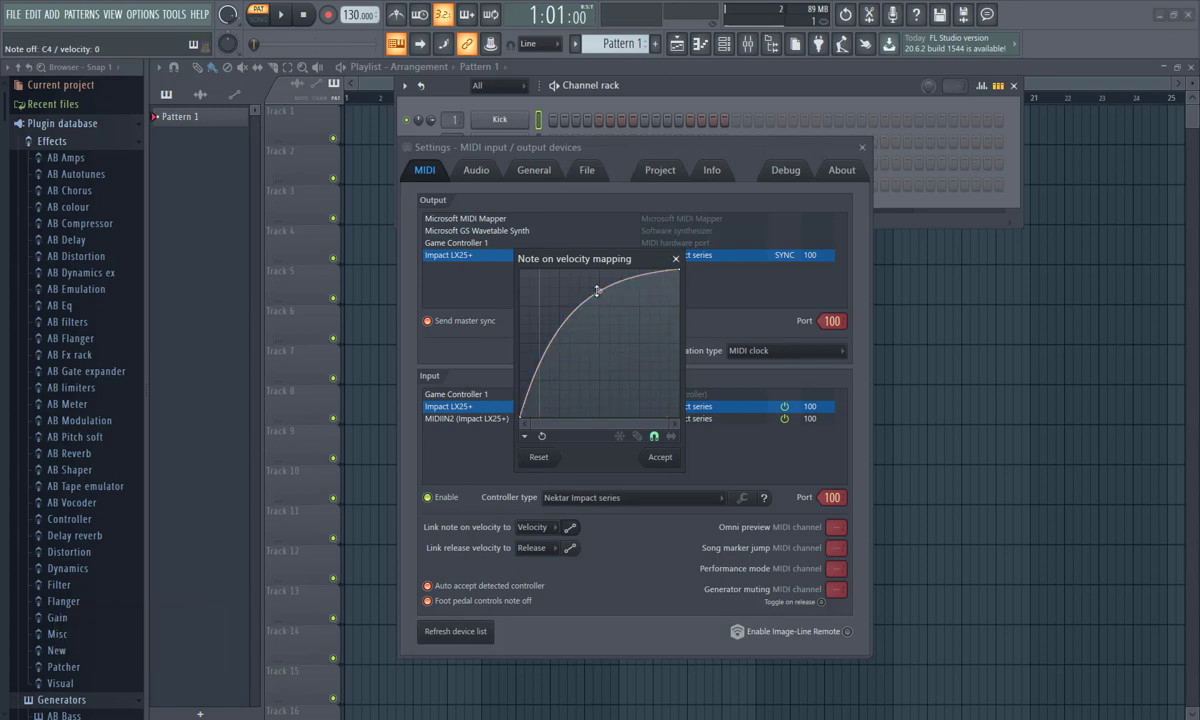
{"action": "left_click_drag", "start_coordinate": [597, 291], "coordinate": [599, 413]}
{"action": "left_click", "coordinate": [537, 459]}
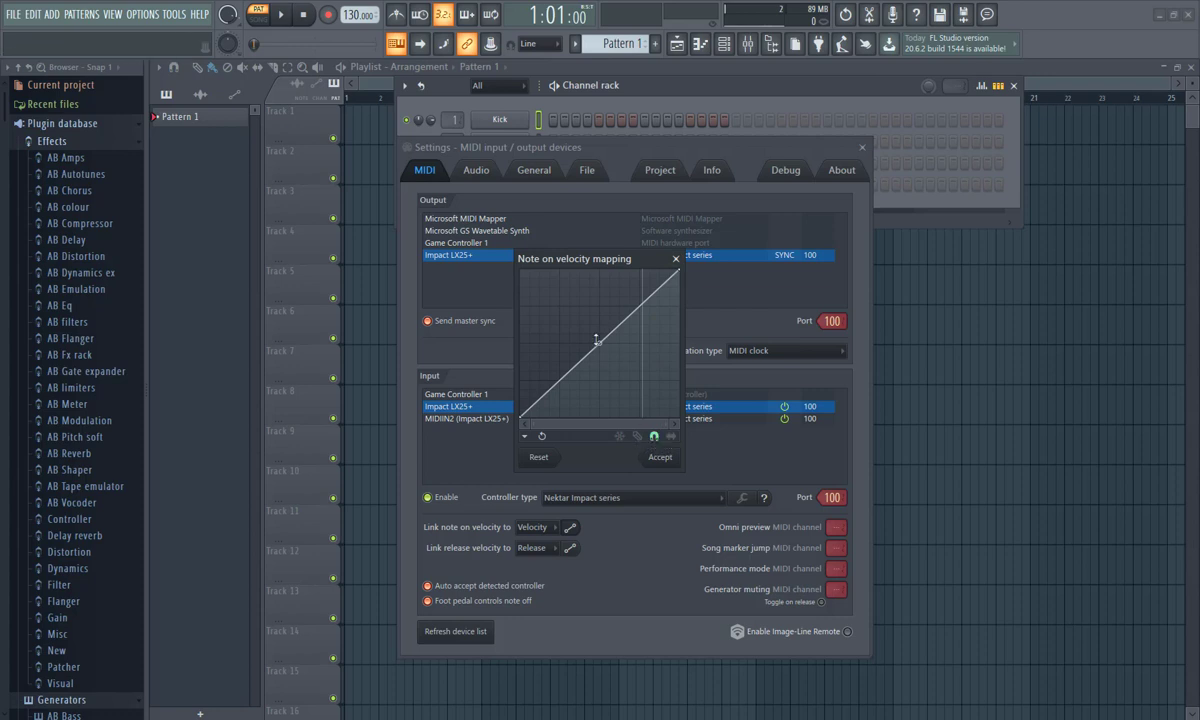
- Try a stepped note on velocity curve with several added points, reset it and close the mapping
{"action": "right_click", "coordinate": [560, 381]}
{"action": "right_click", "coordinate": [581, 363]}
{"action": "left_click_drag", "start_coordinate": [582, 363], "coordinate": [631, 281]}
{"action": "right_click", "coordinate": [601, 329]}
{"action": "right_click", "coordinate": [622, 297]}
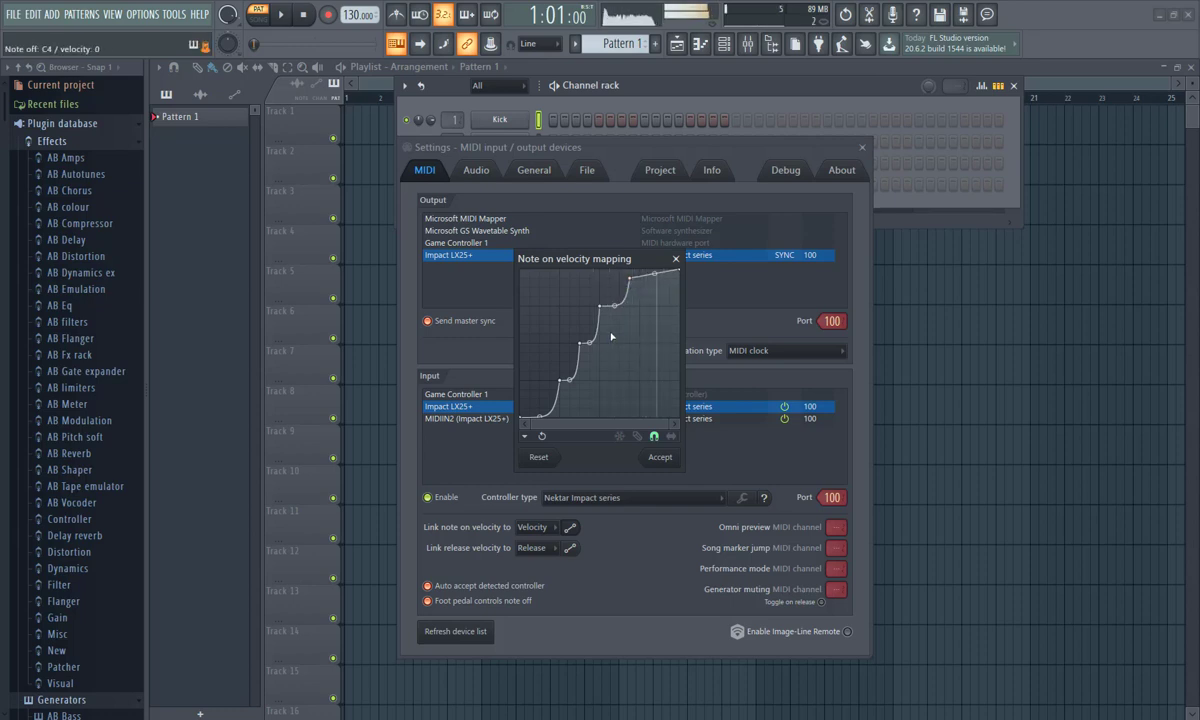
{"action": "left_click", "coordinate": [543, 460]}
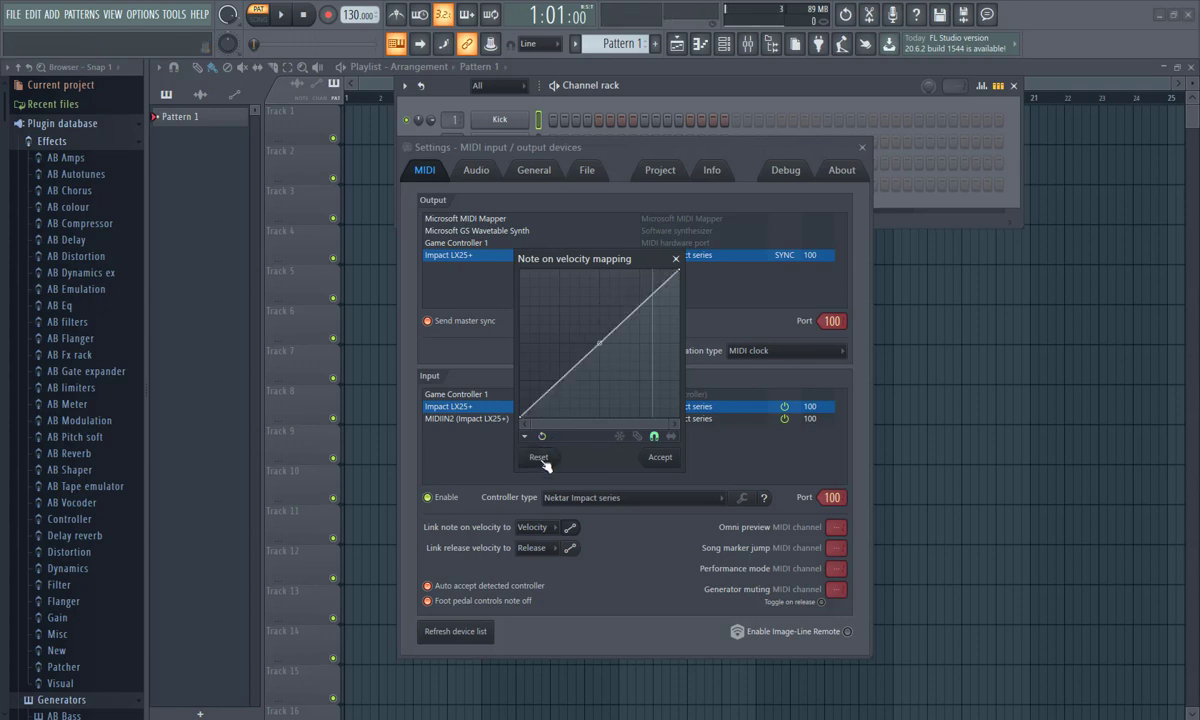
{"action": "left_click", "coordinate": [677, 260]}
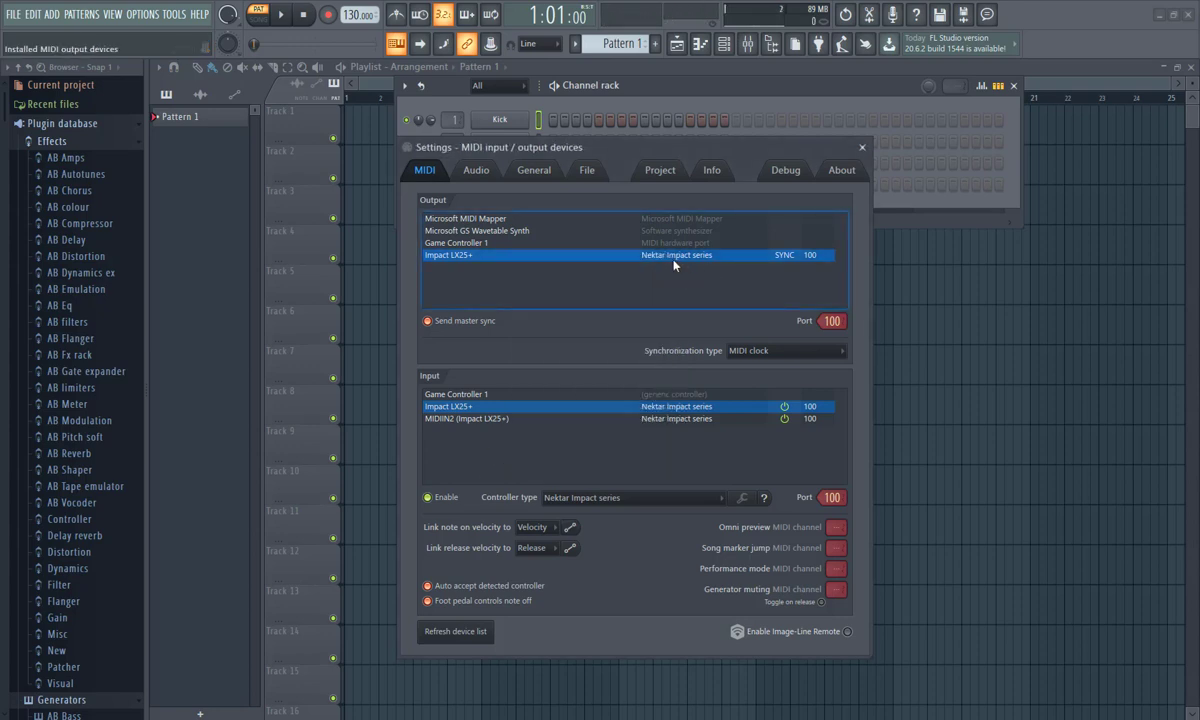
- Try reshaping the release velocity mapping curve with several added points, and leave the mapping without accepting it
{"action": "left_click", "coordinate": [570, 548]}
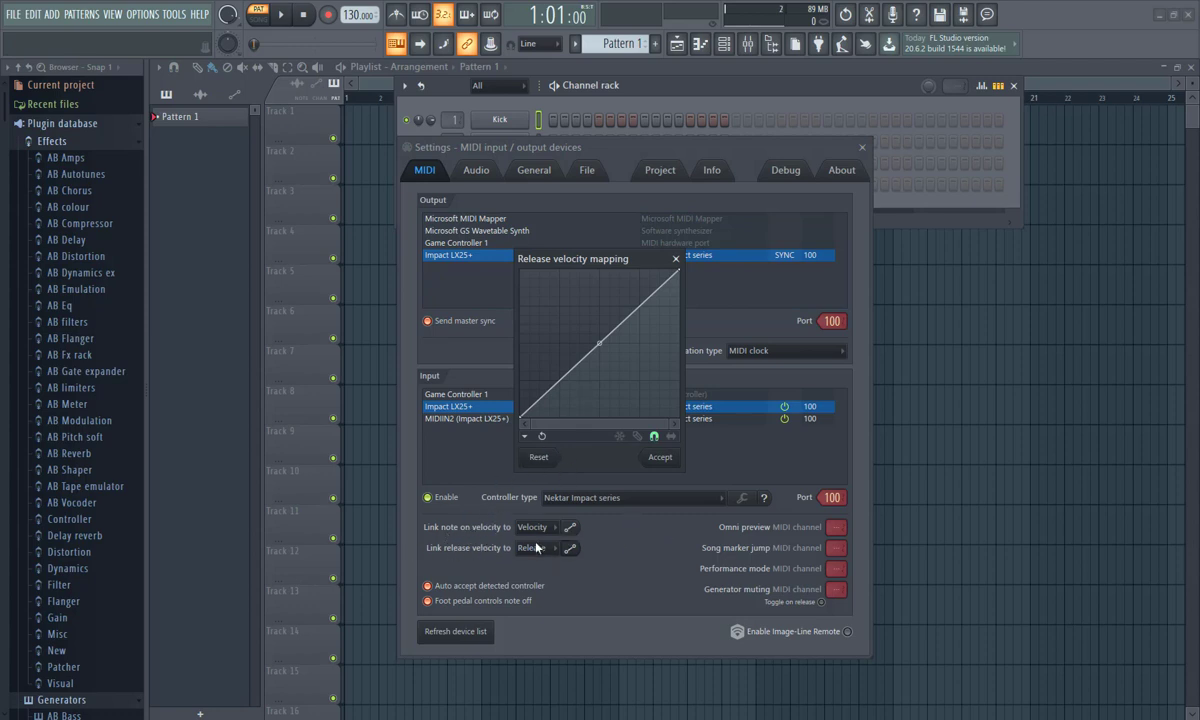
{"action": "right_click", "coordinate": [560, 381]}
{"action": "right_click", "coordinate": [601, 343]}
{"action": "left_click_drag", "start_coordinate": [601, 343], "coordinate": [574, 357]}
{"action": "right_click", "coordinate": [634, 298]}
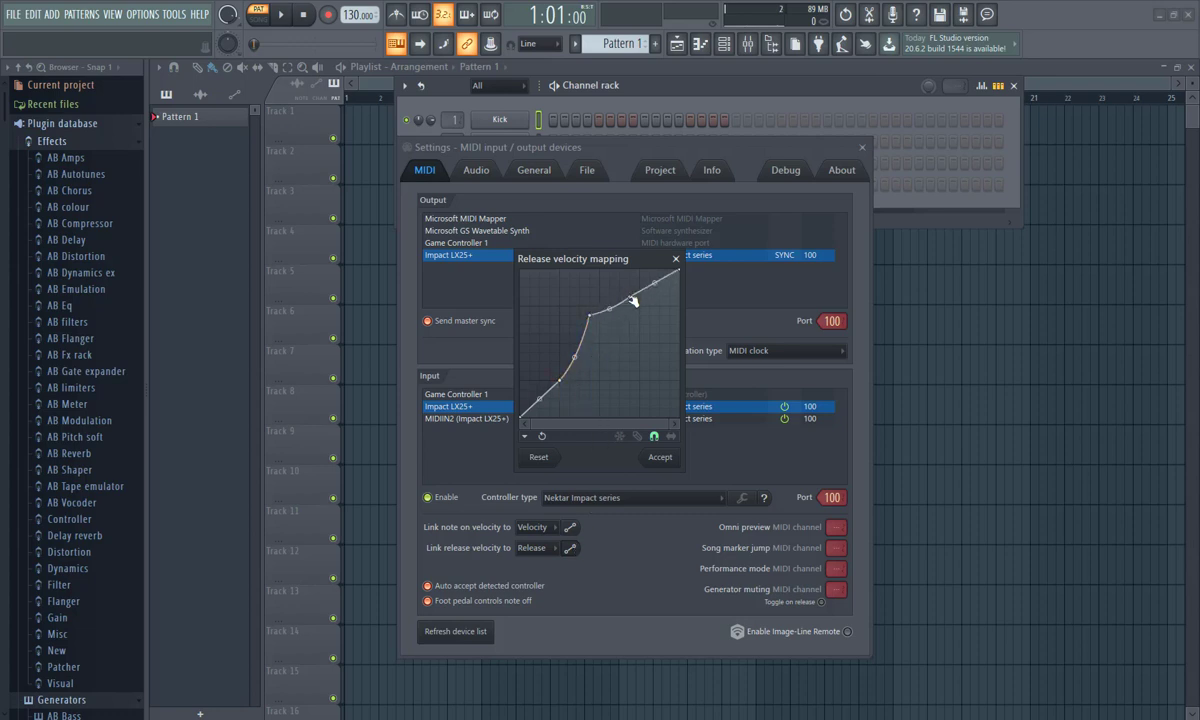
{"action": "left_click_drag", "start_coordinate": [634, 298], "coordinate": [615, 349]}
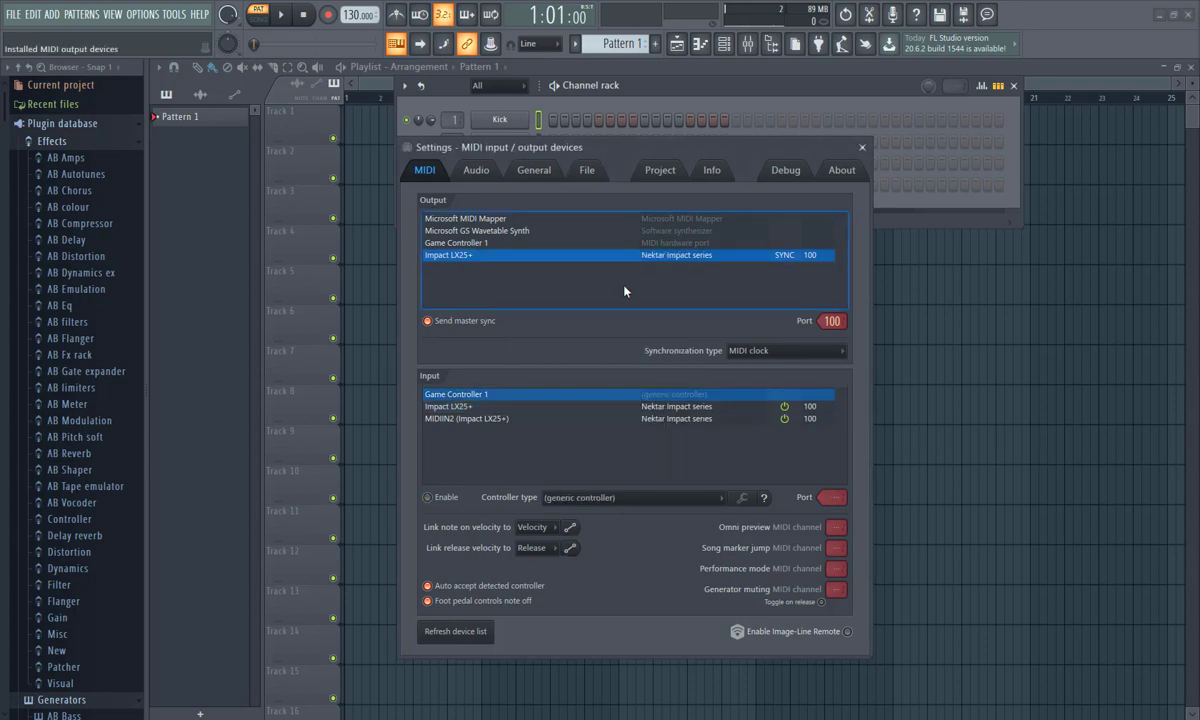